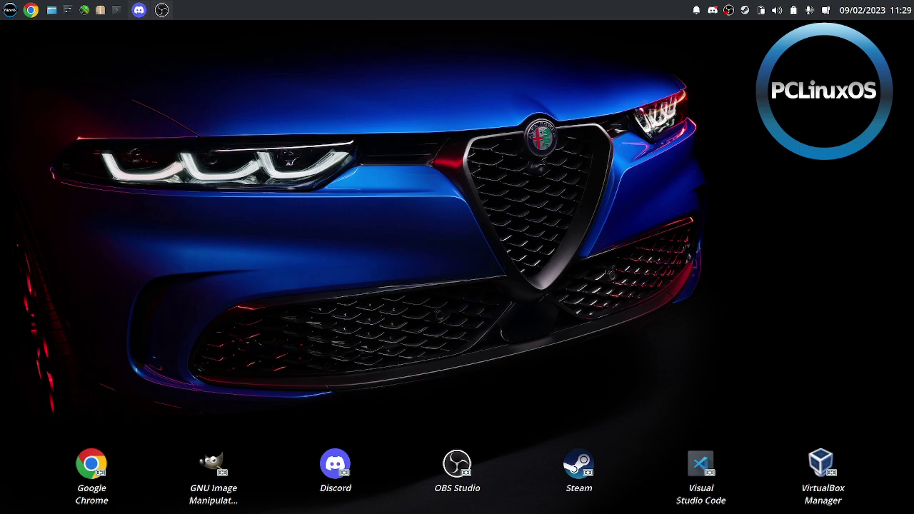
- Open the top-left application menu to browse Configuration tools, then dismiss it with Escape
{"action": "left_click", "coordinate": [10, 10]}
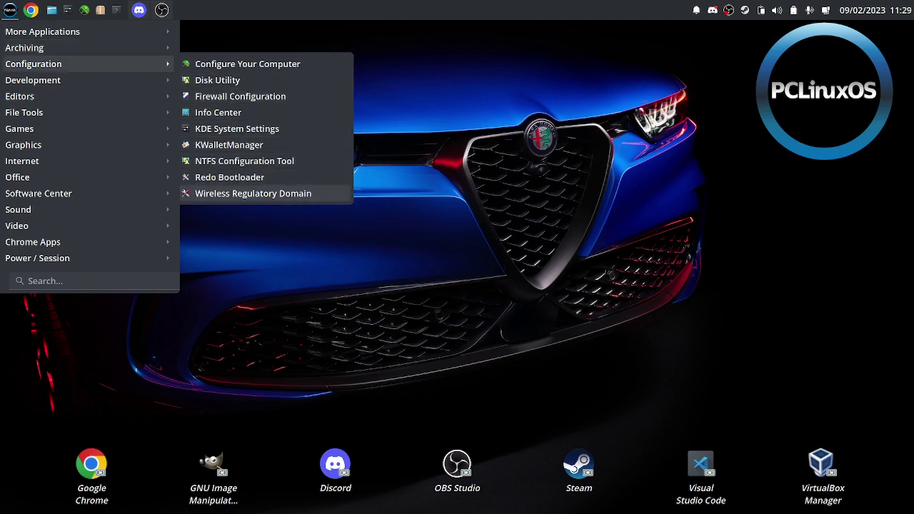
{"action": "key", "text": "Escape"}
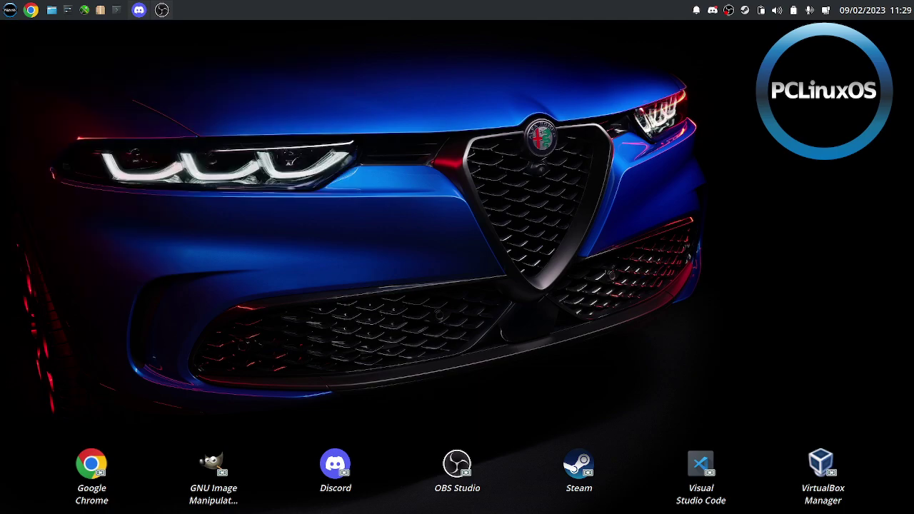